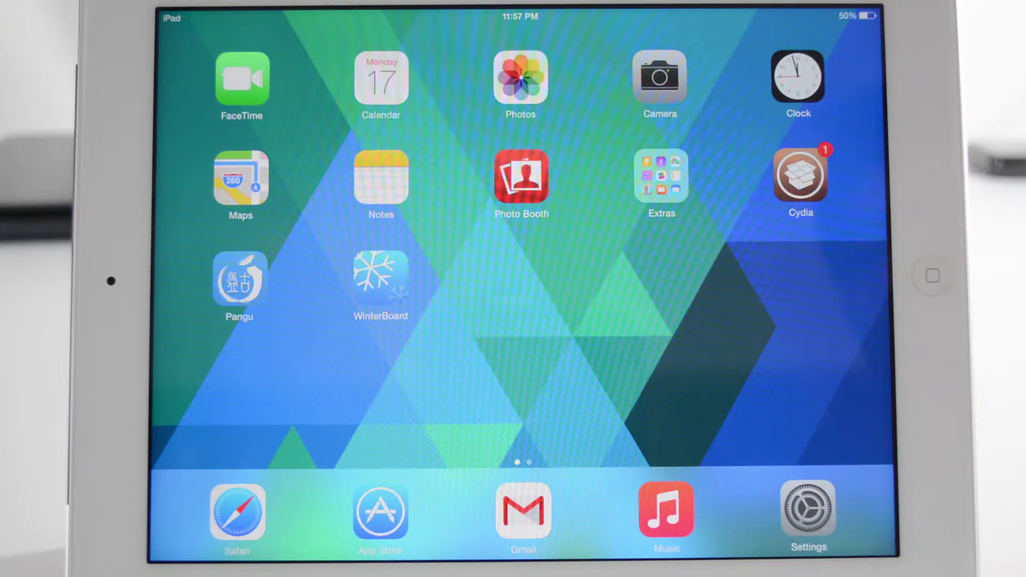
Launch Cydia and show the Installed packages list down to Pangu Loader for iOS.
click(800, 177)
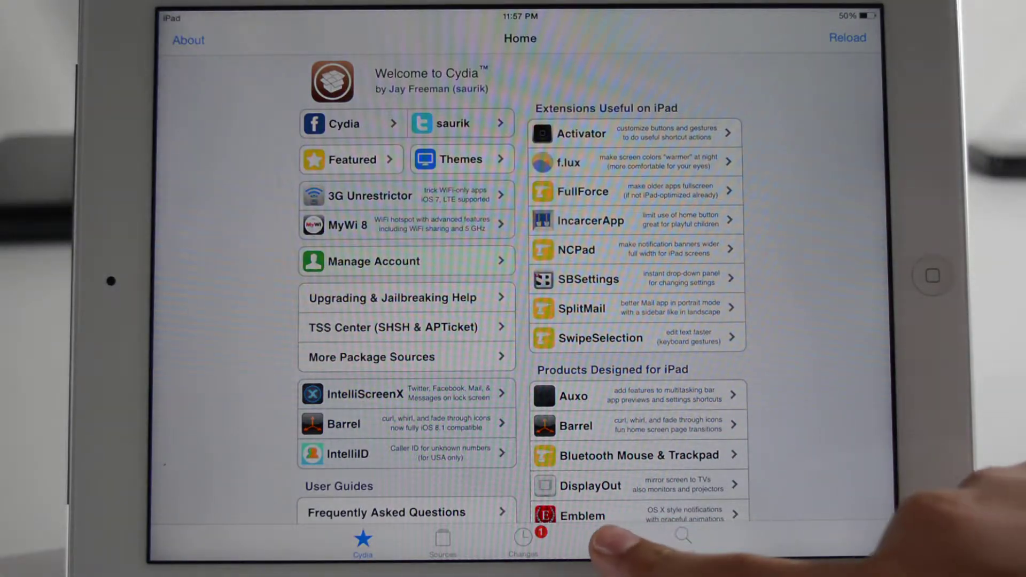
click(603, 538)
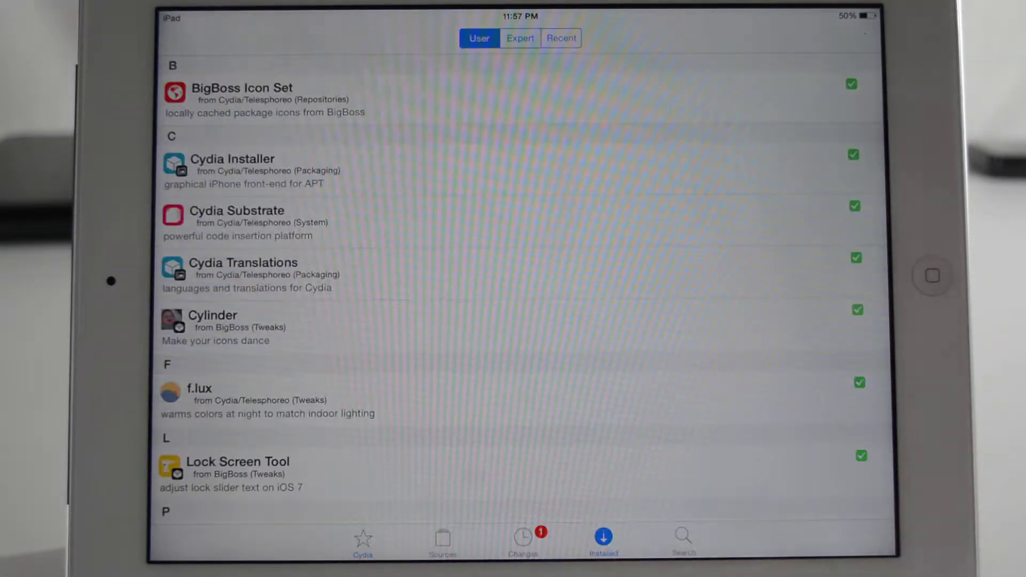
scroll(833, 320, down, 5)
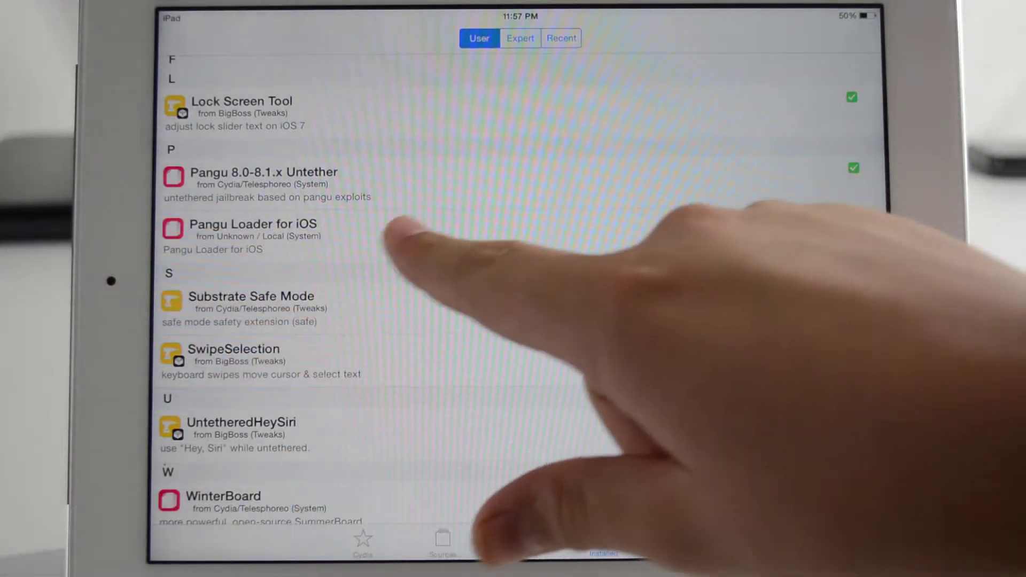
Remove and confirm uninstalling the Pangu Loader for iOS package, then return to Cydia.
click(345, 234)
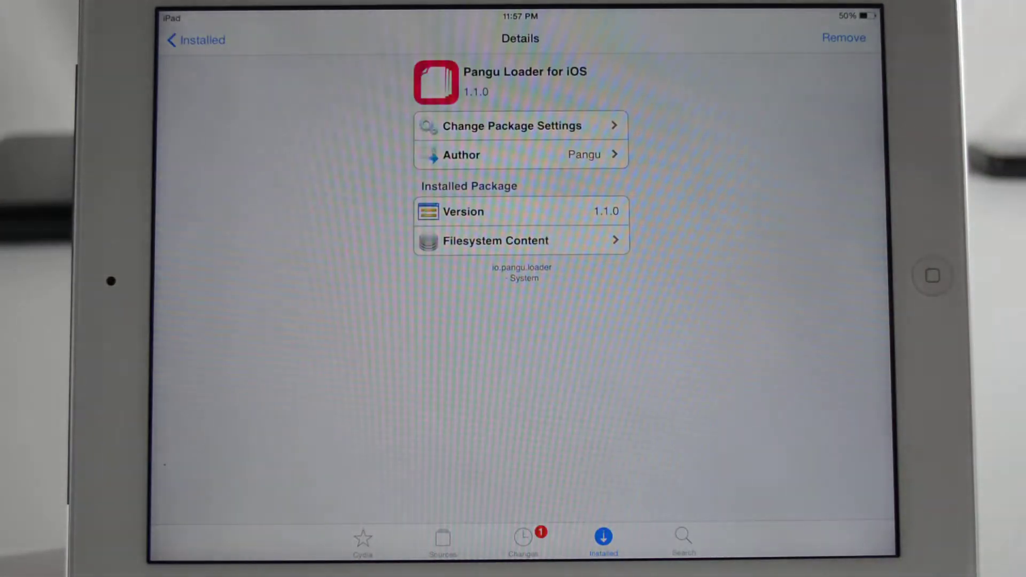
click(843, 38)
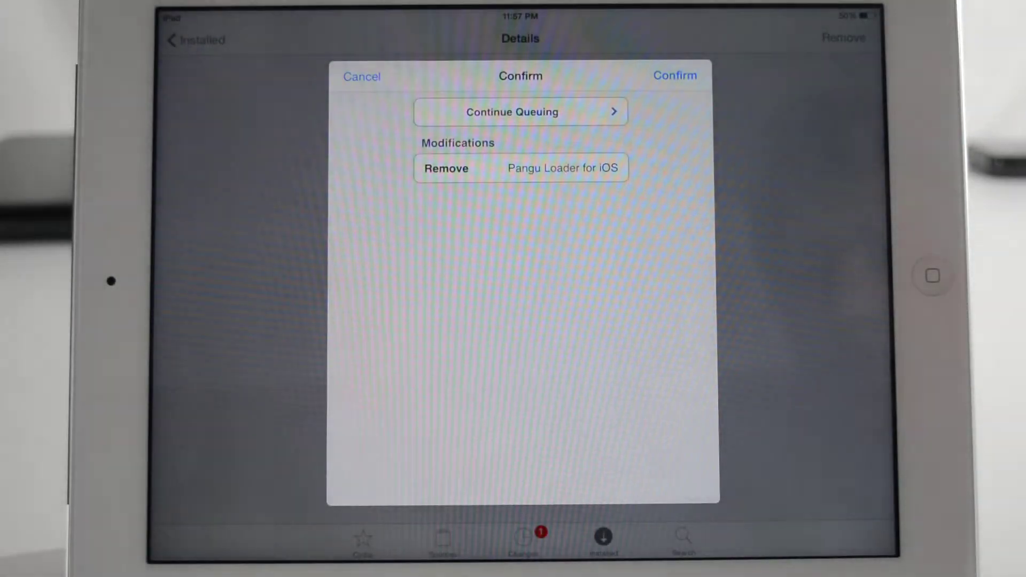
click(675, 77)
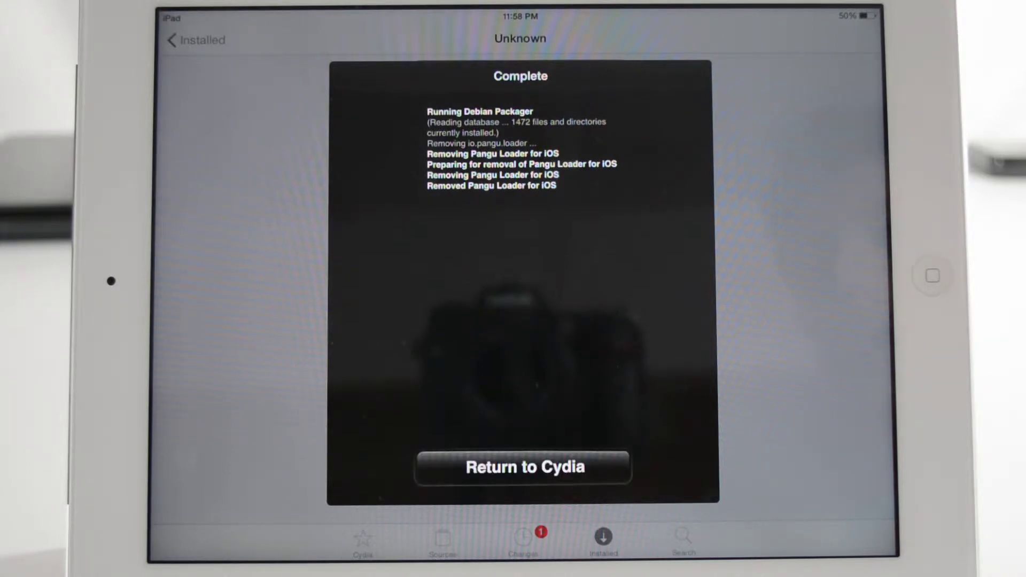
click(525, 466)
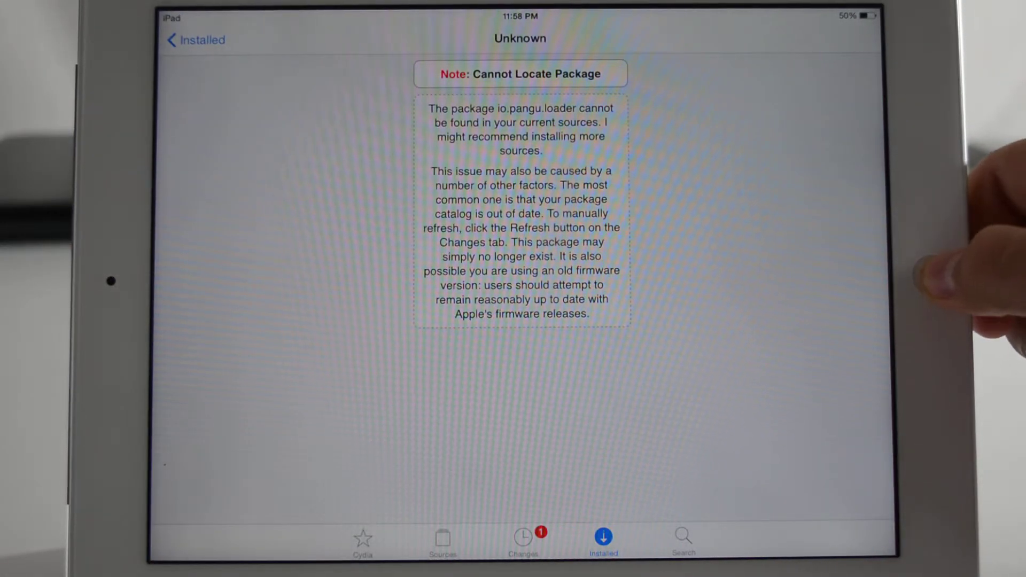
Quit Cydia from the app switcher and go back to the home screen.
click(932, 277)
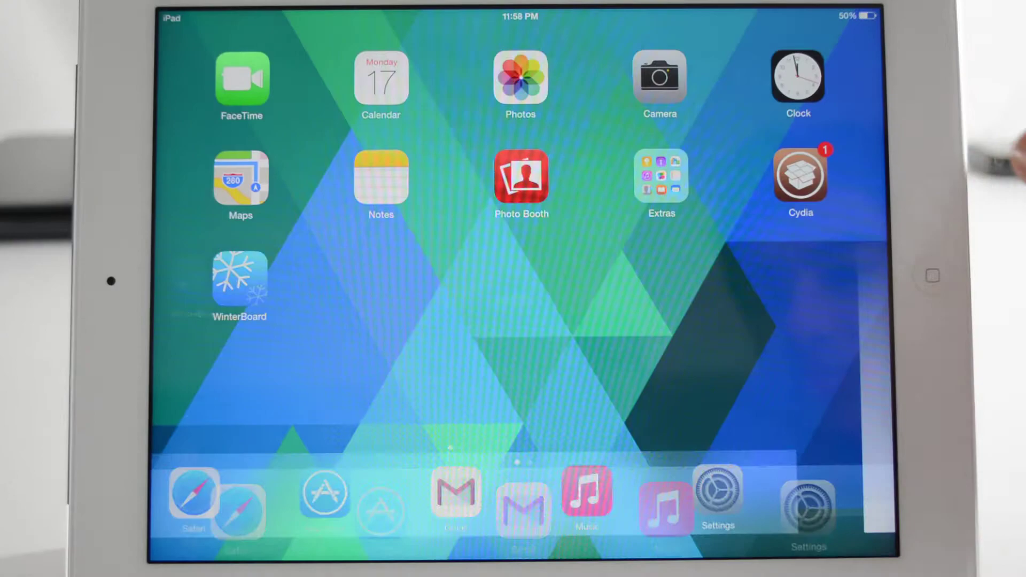
double_click(933, 275)
drag(610, 360, 658, 121)
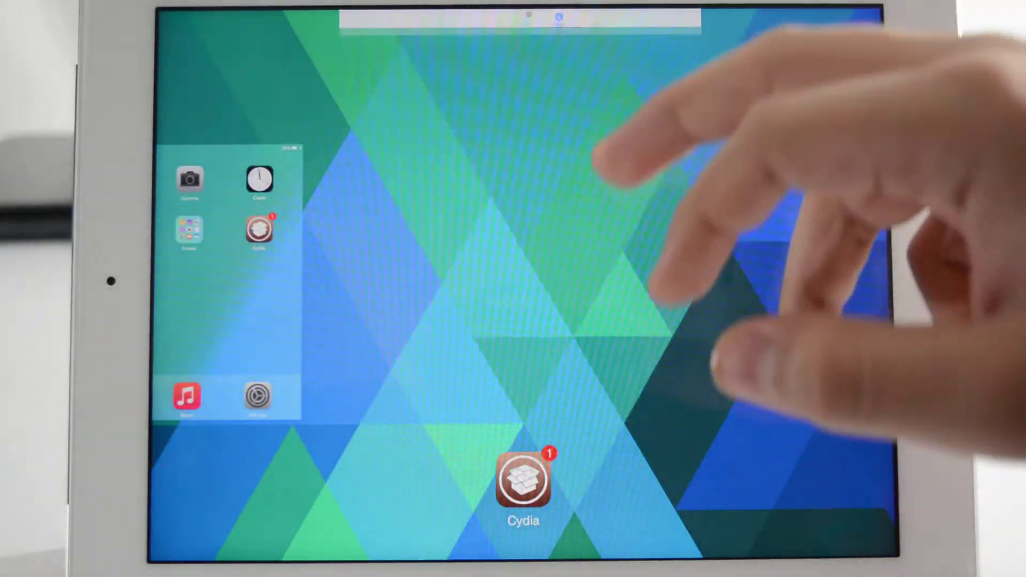
click(561, 289)
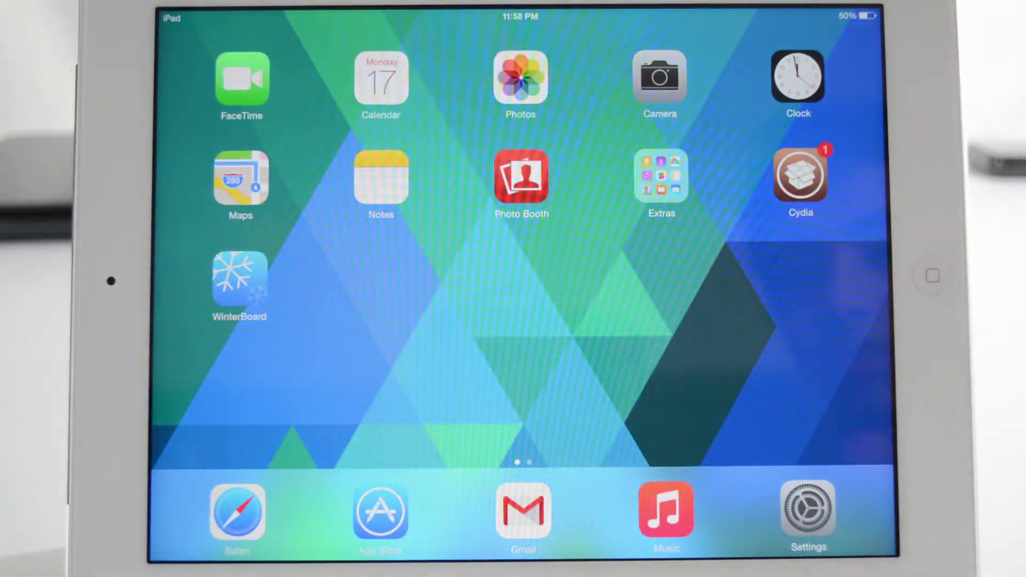
mouse_move(762, 305)
mouse_down()
mouse_move(441, 322)
mouse_move(762, 336)
mouse_up()
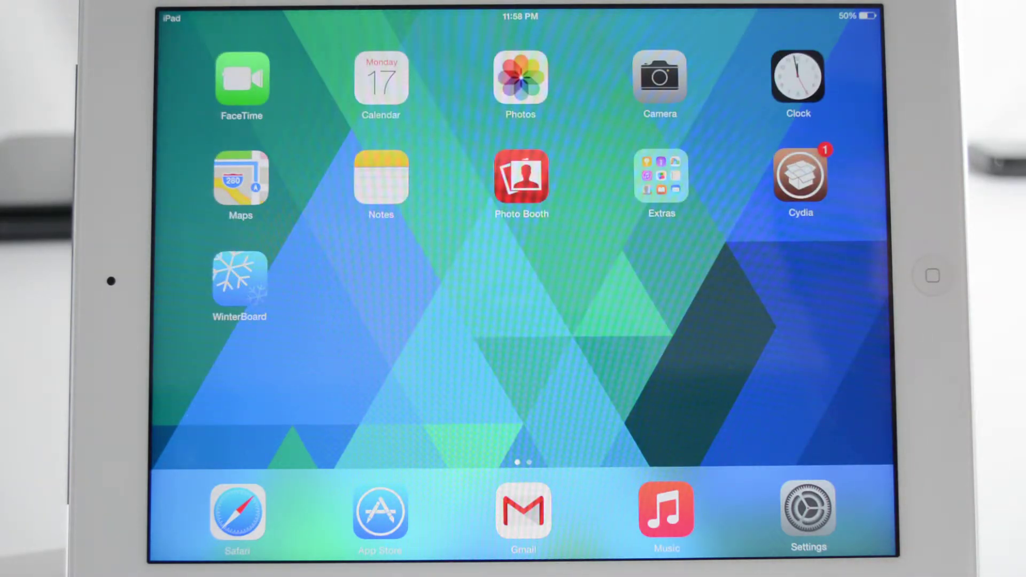